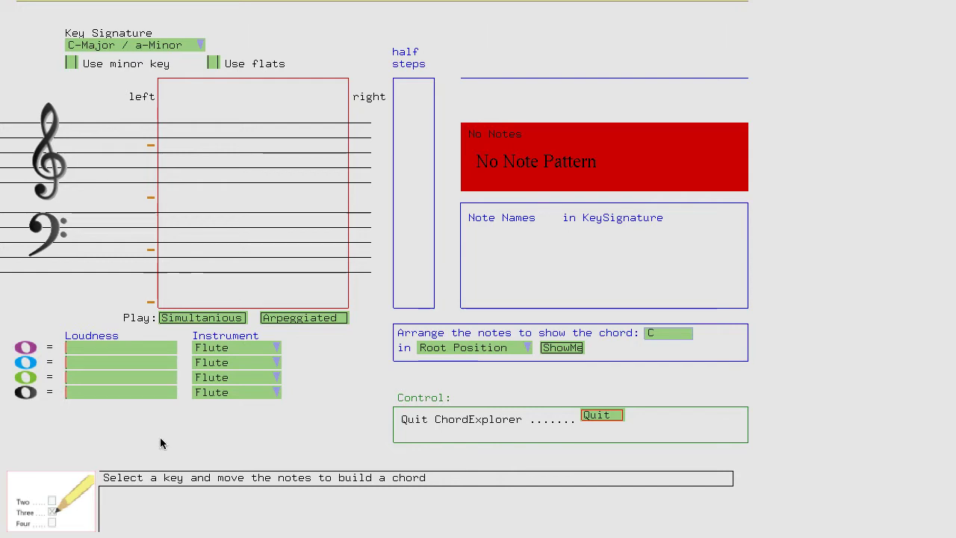
Step: Turn the black, green, blue and purple notes up to full loudness to stack a C Major 7th chord
click(174, 393)
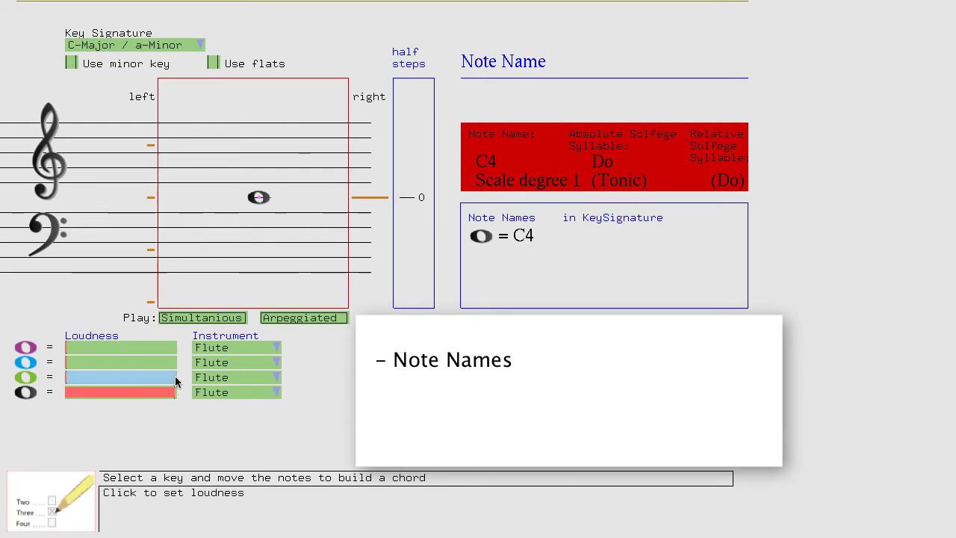
click(175, 376)
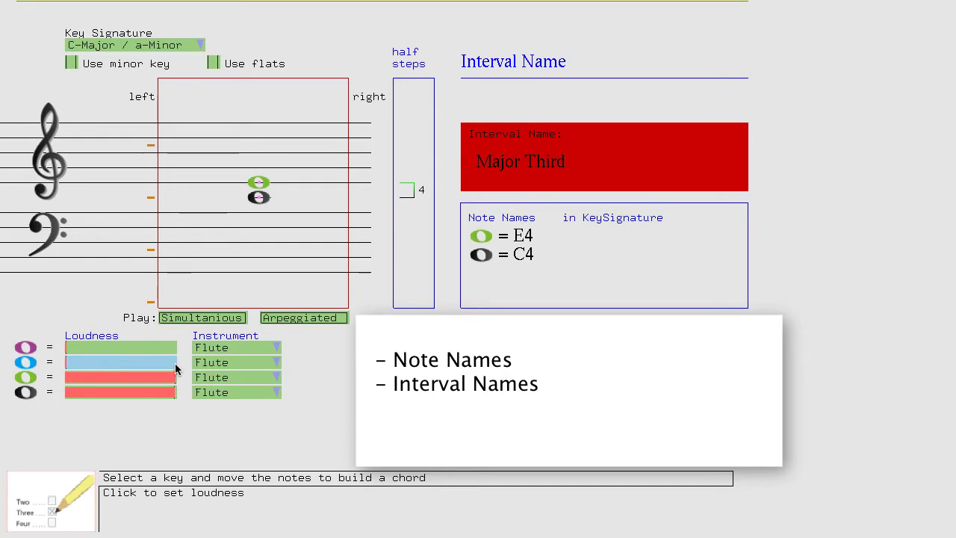
click(175, 364)
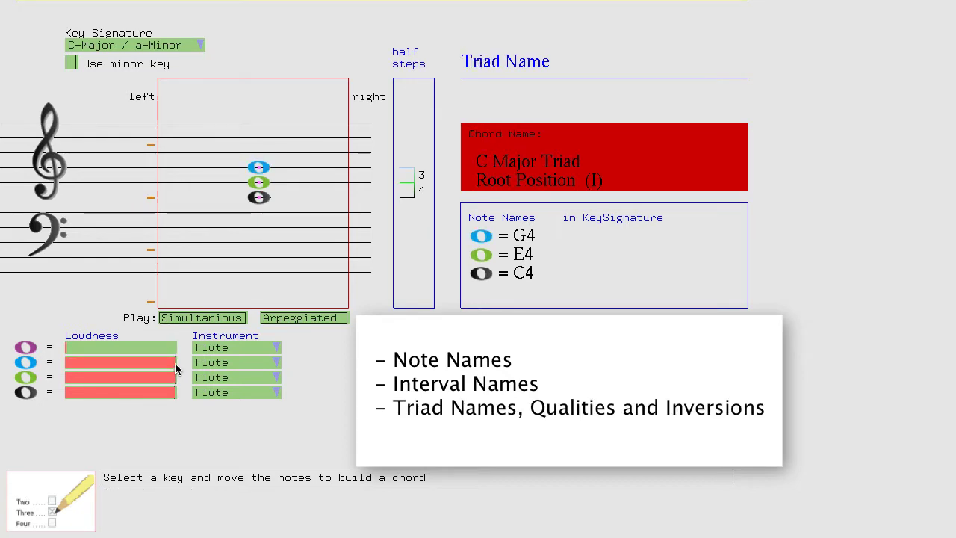
click(177, 348)
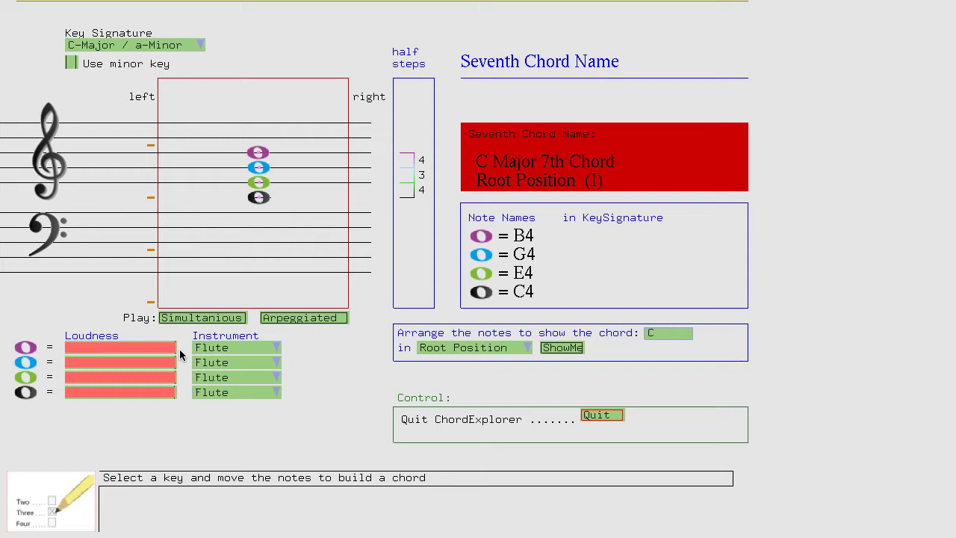
Step: Turn the loudness of all four notes down to zero, from purple to black, to empty the staff
click(65, 348)
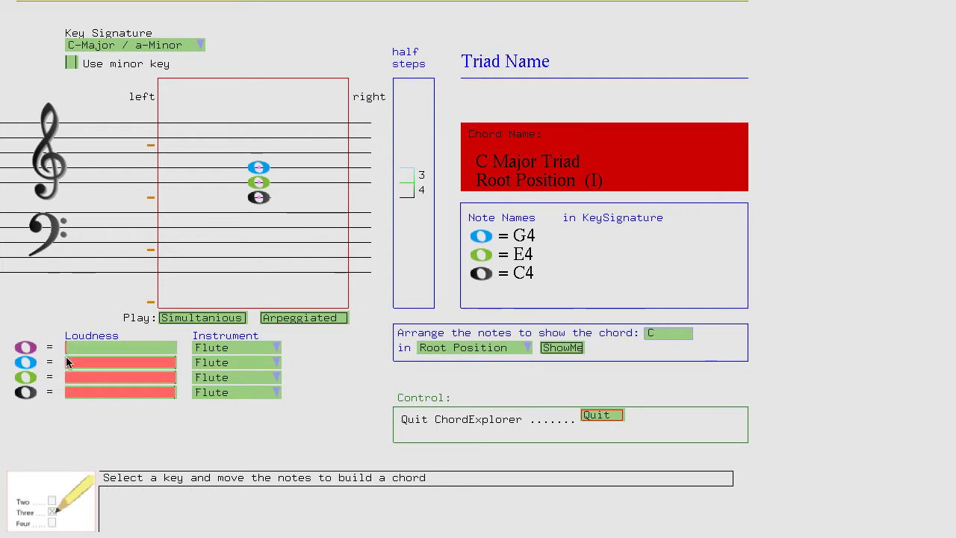
click(66, 363)
click(66, 377)
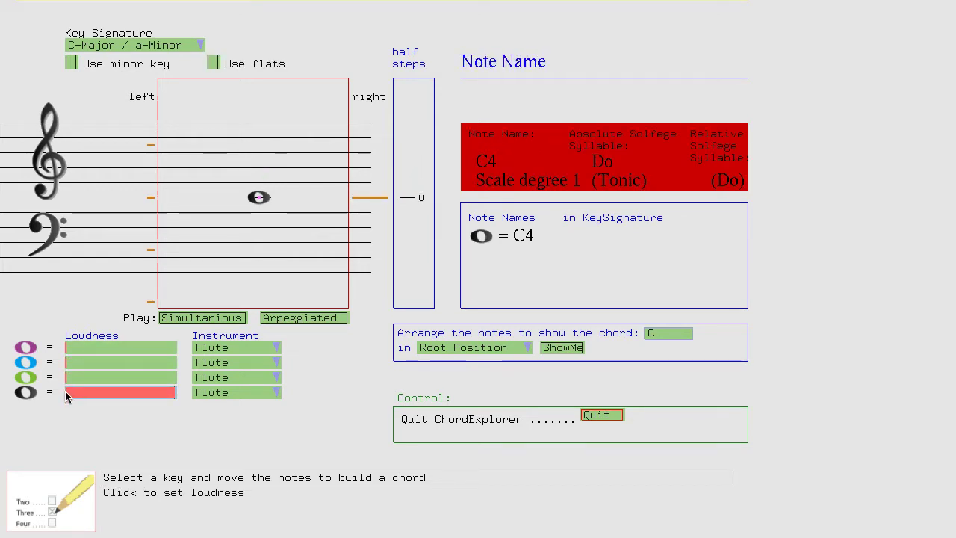
click(67, 393)
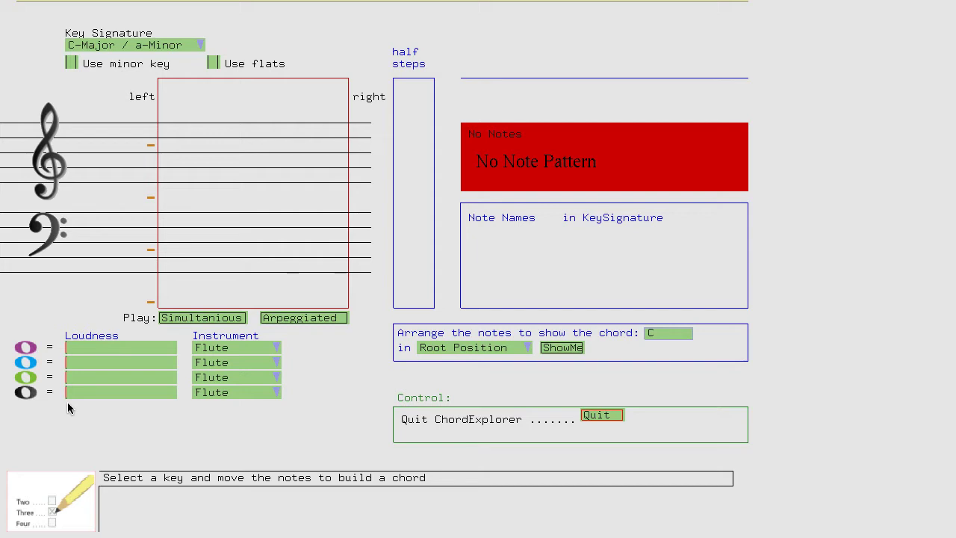
Step: Turn the black note up to full loudness to place a single C4 on the staff
click(176, 394)
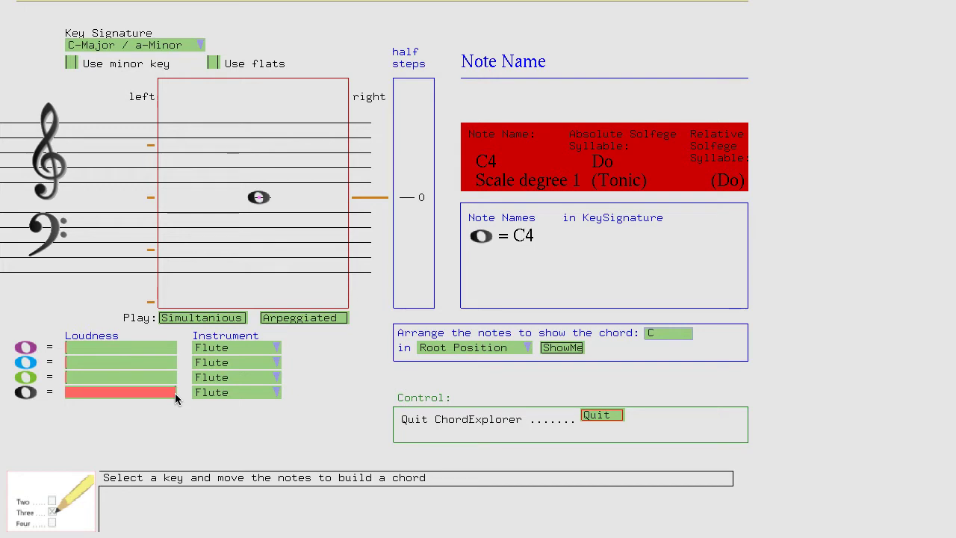
Step: Switch the key signature to F-Major / d-Minor and back to C-Major / a-Minor twice
click(204, 47)
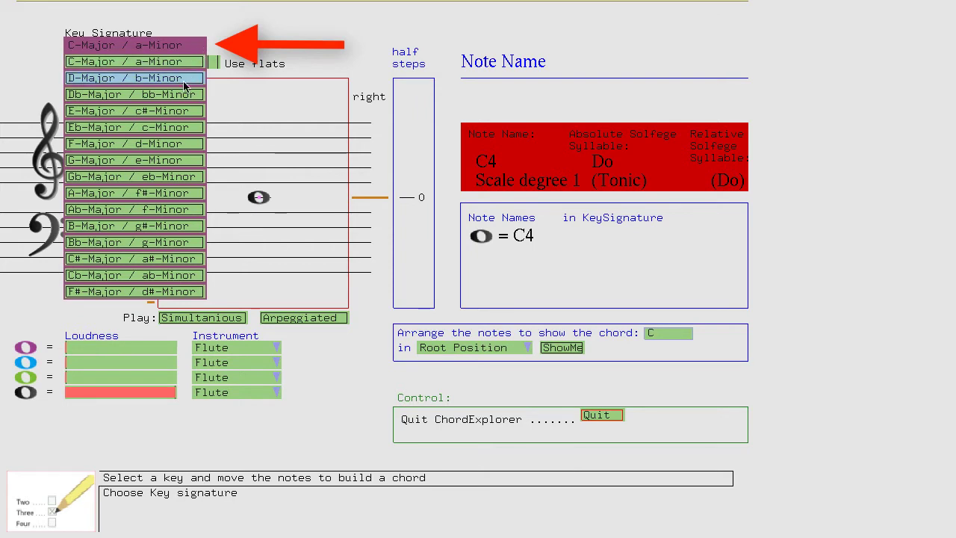
click(159, 146)
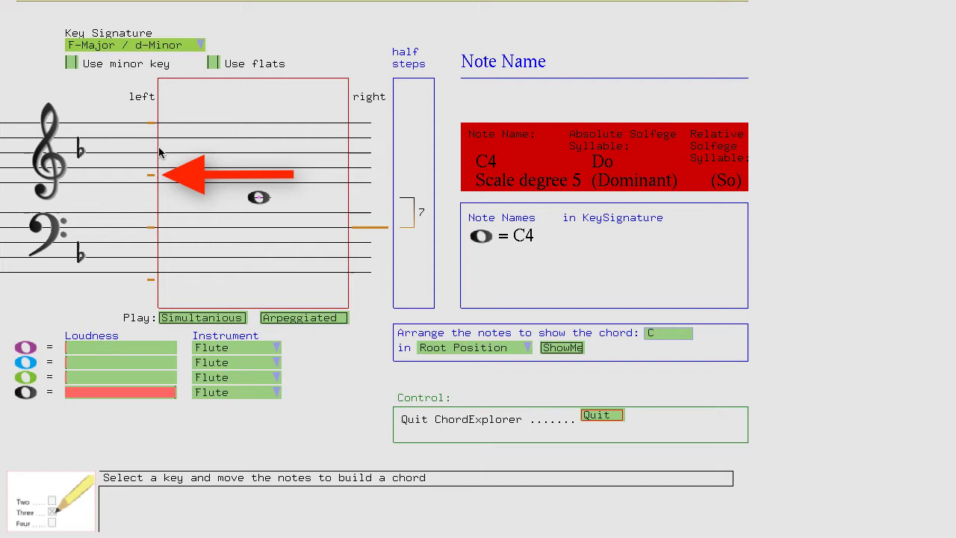
click(200, 46)
click(182, 61)
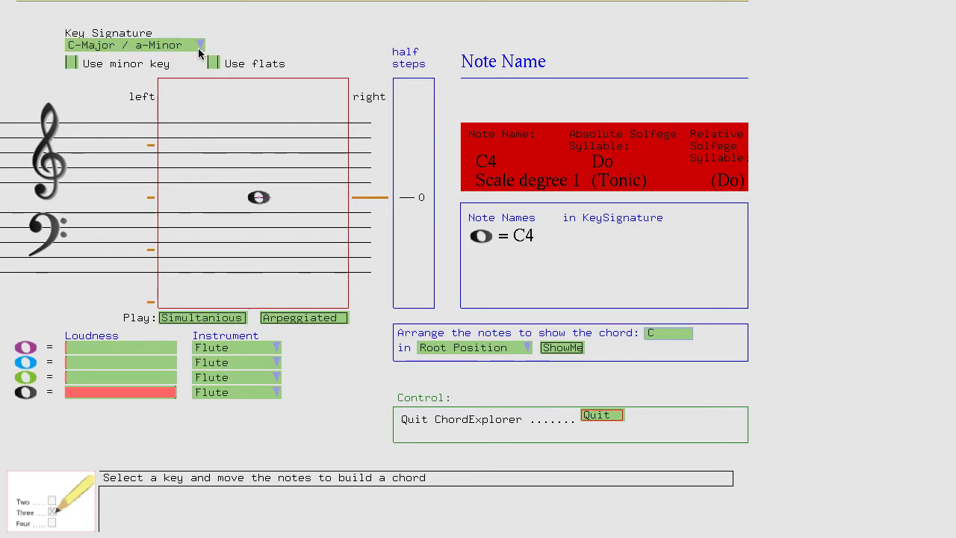
click(201, 47)
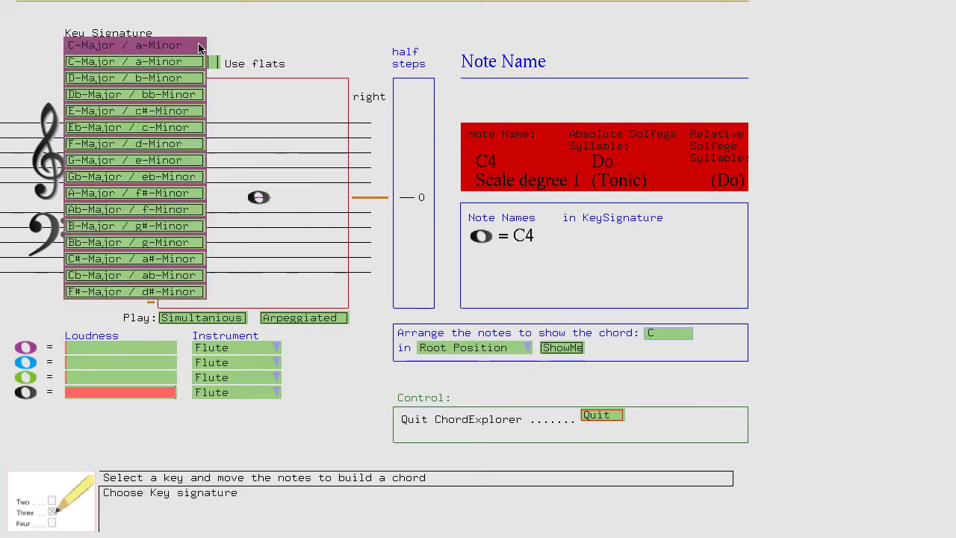
click(166, 145)
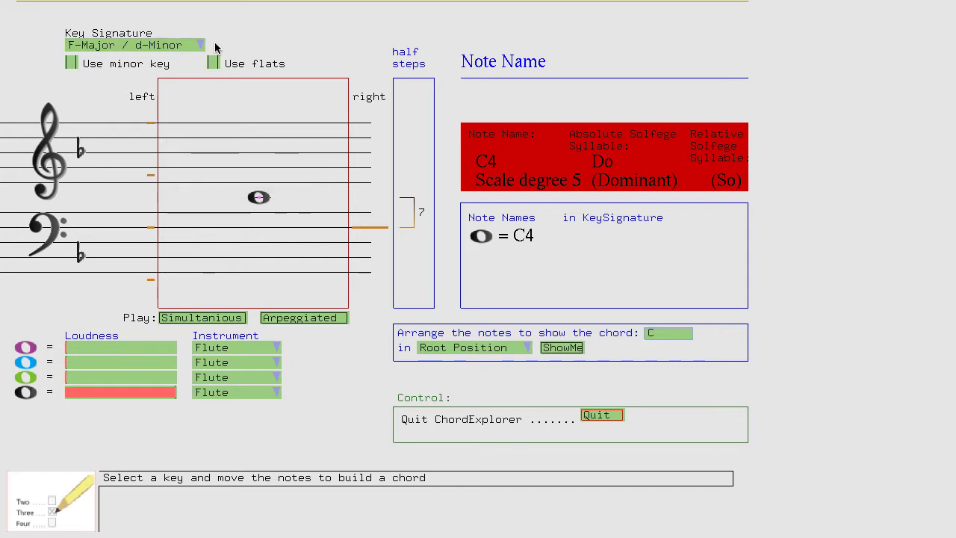
click(191, 45)
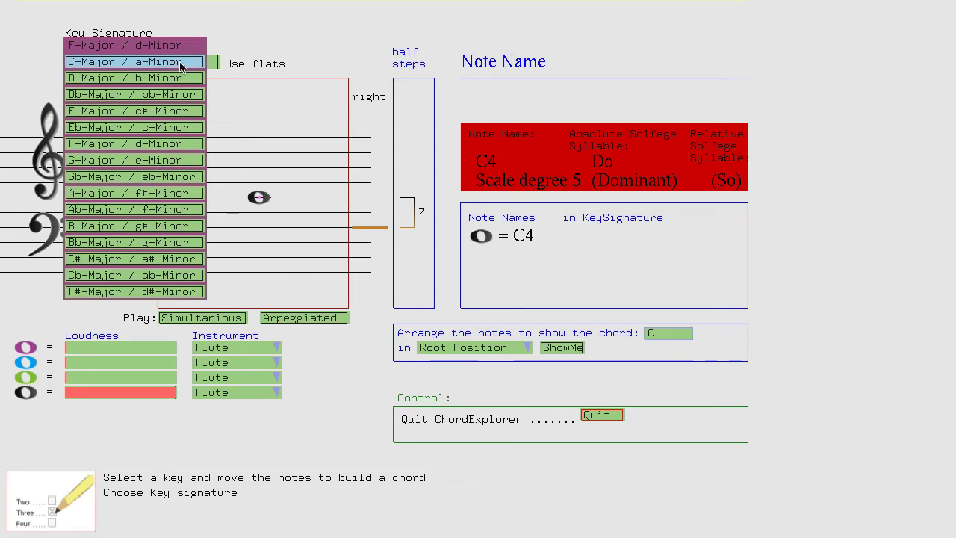
click(180, 62)
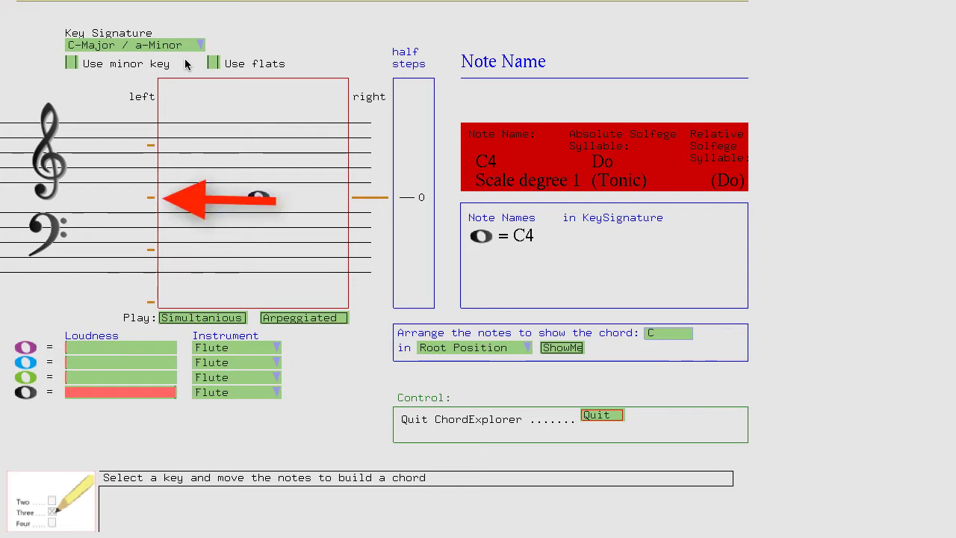
Step: Turn the minor key option on and off twice for the C-Major / a-Minor key signature
click(75, 65)
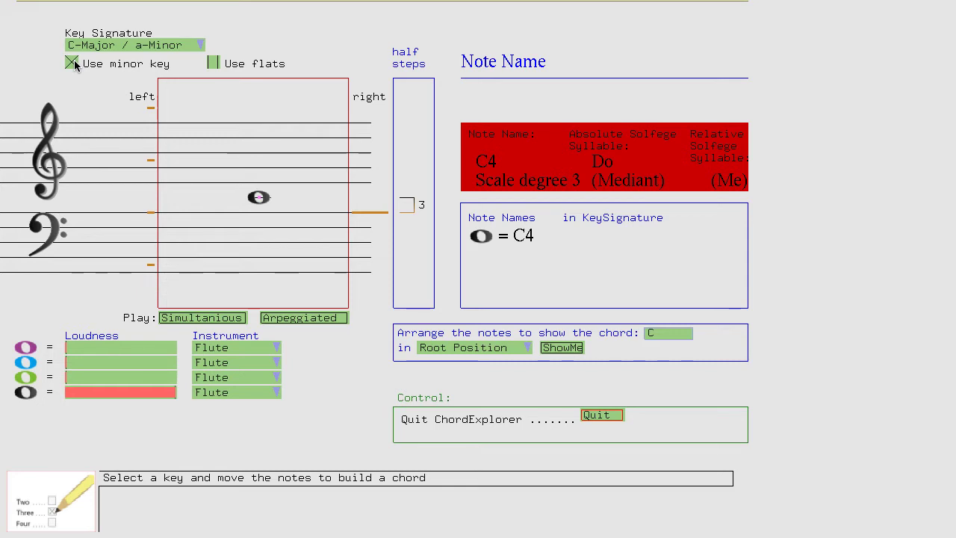
click(74, 64)
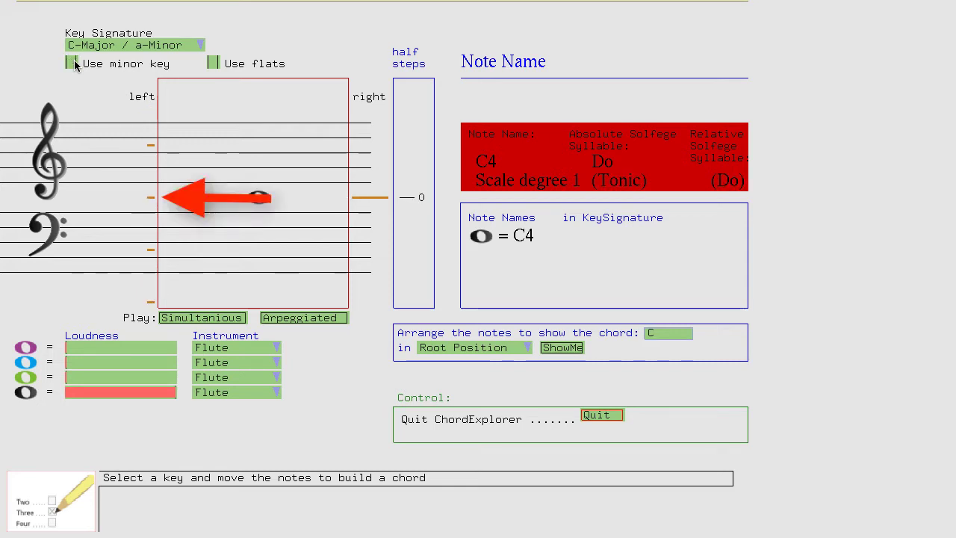
click(74, 64)
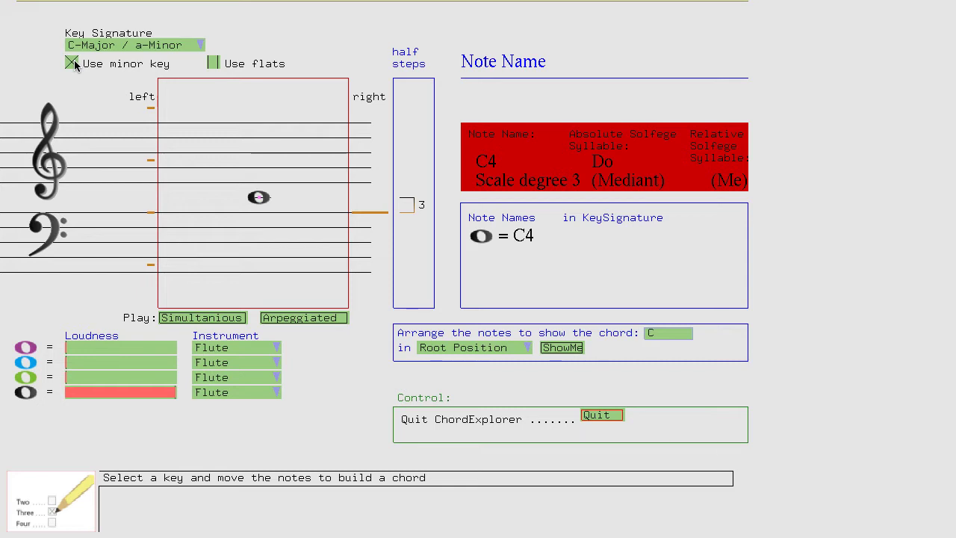
click(72, 63)
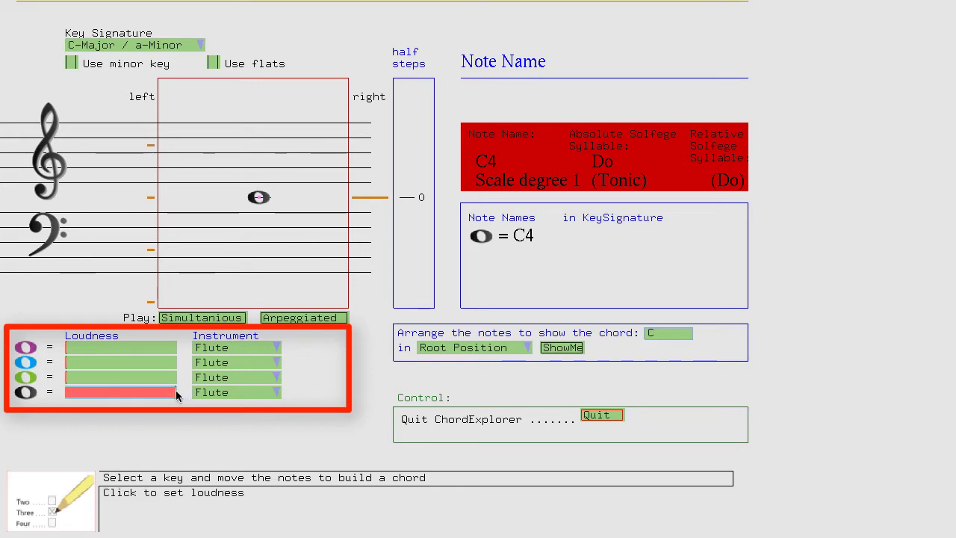
Step: Set the black note to full loudness and choose Flute as its instrument
mouse_move(176, 391)
mouse_down()
mouse_move(65, 389)
mouse_move(176, 389)
mouse_up()
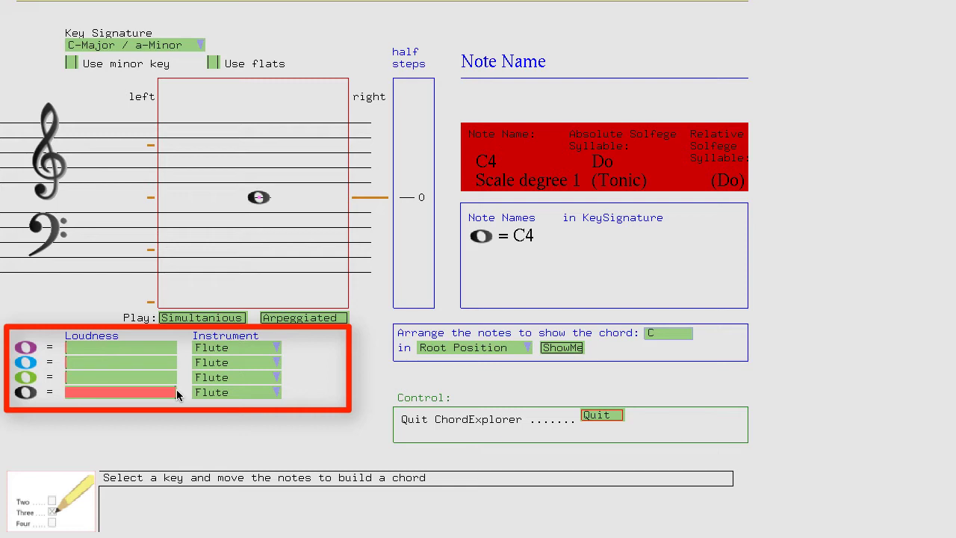
click(275, 392)
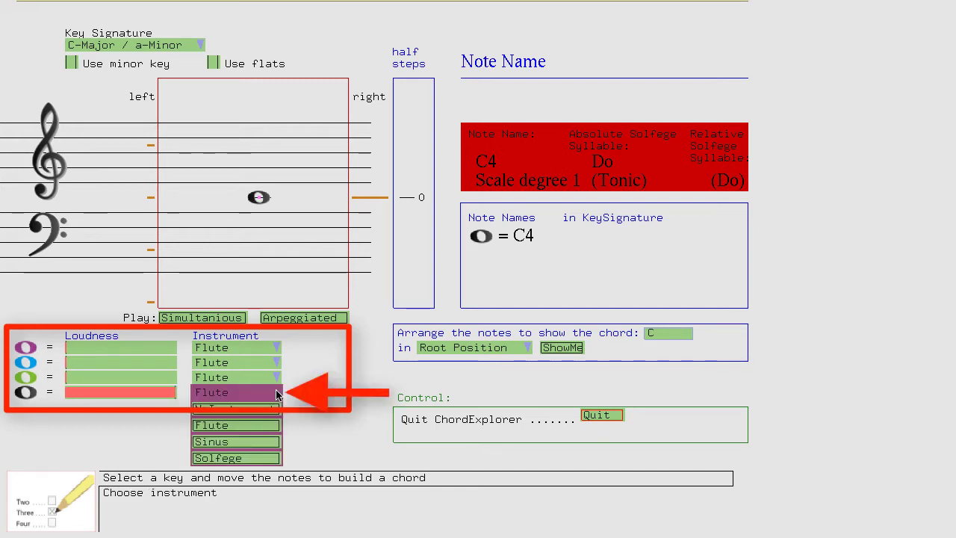
click(266, 426)
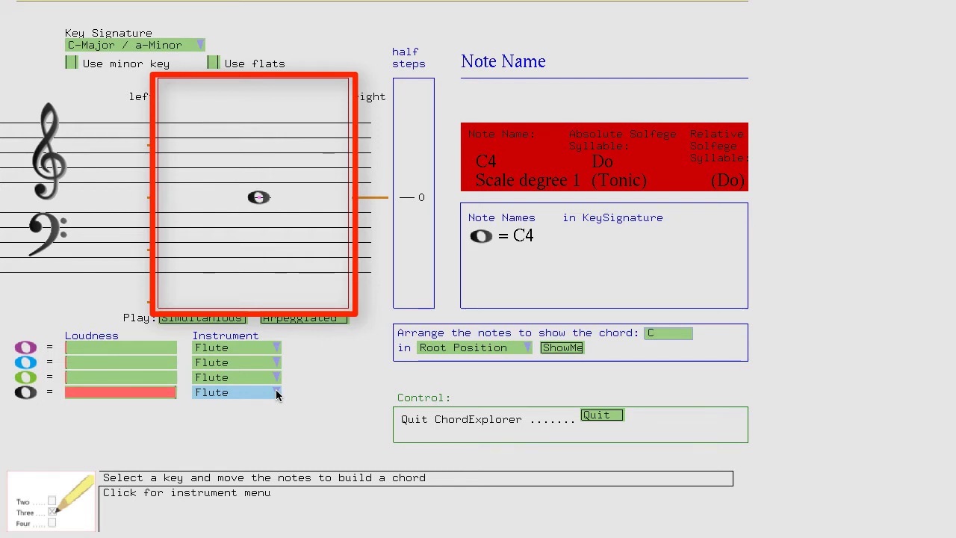
Step: Move the black C4 note to the left side of the staff frame, to the right side, and back near the centre
click(258, 203)
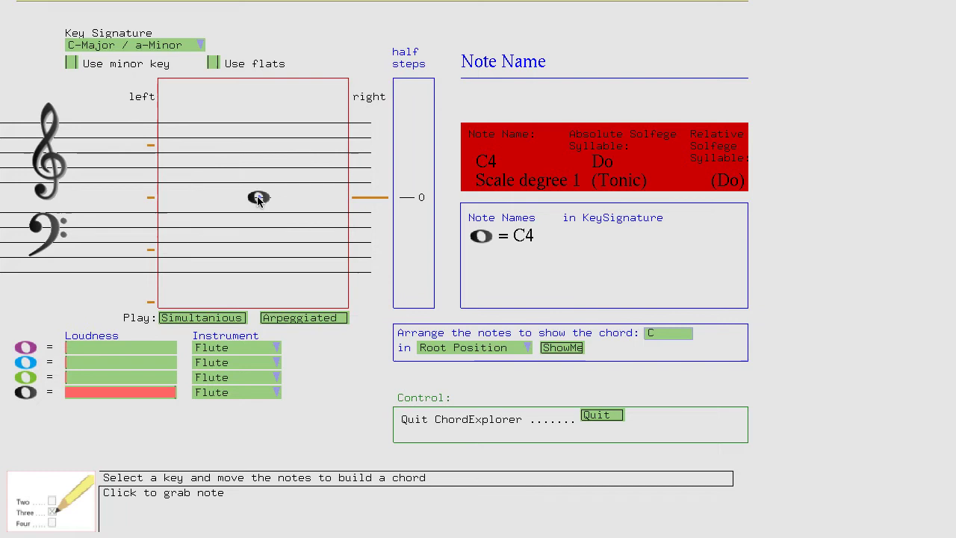
drag(258, 200, 179, 202)
click(179, 202)
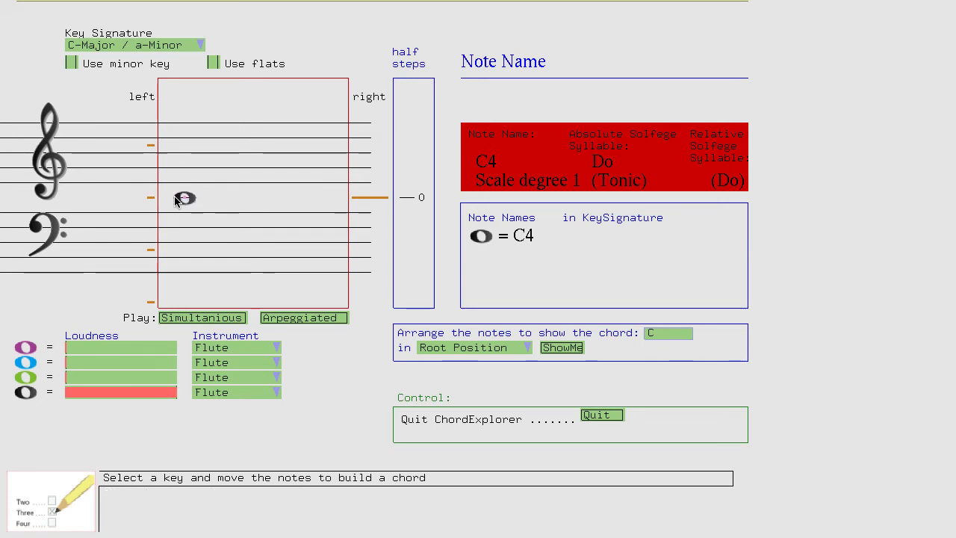
click(182, 198)
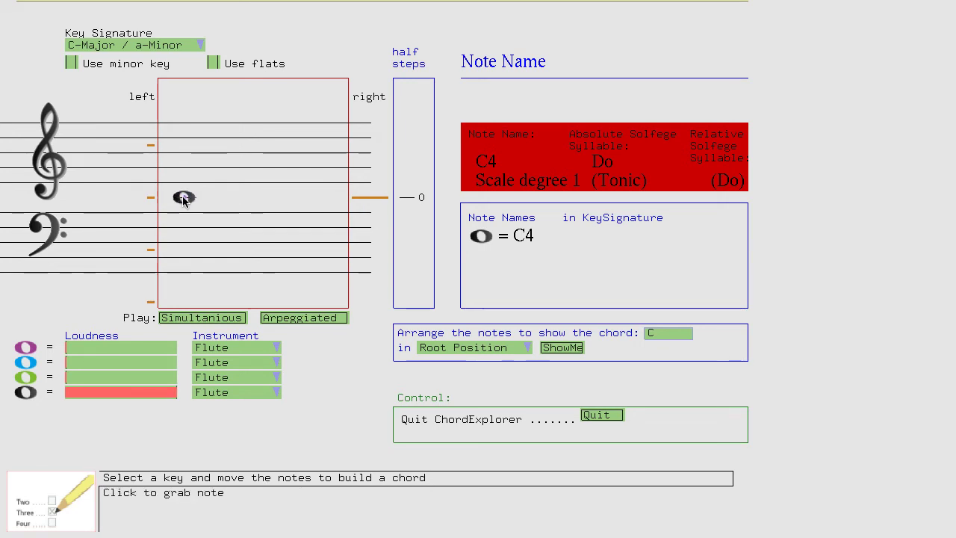
click(184, 199)
drag(185, 199, 328, 199)
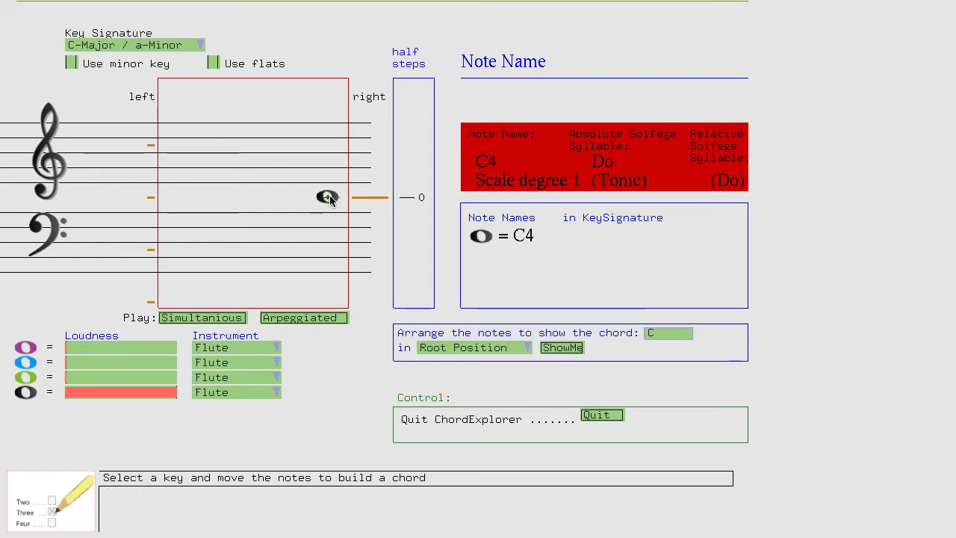
drag(328, 198, 255, 198)
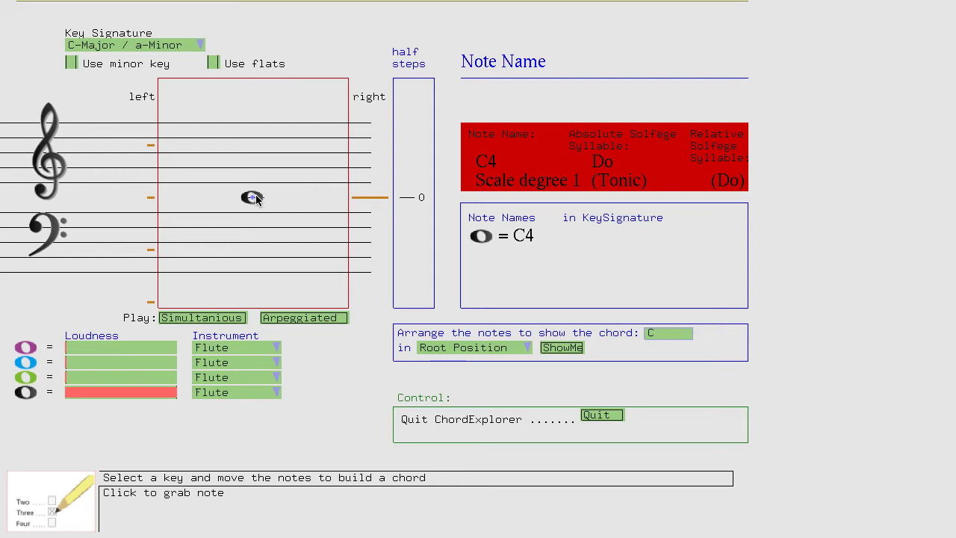
Step: Raise the black note to C#4 and D4, and lower it back to C#4
drag(256, 198, 255, 198)
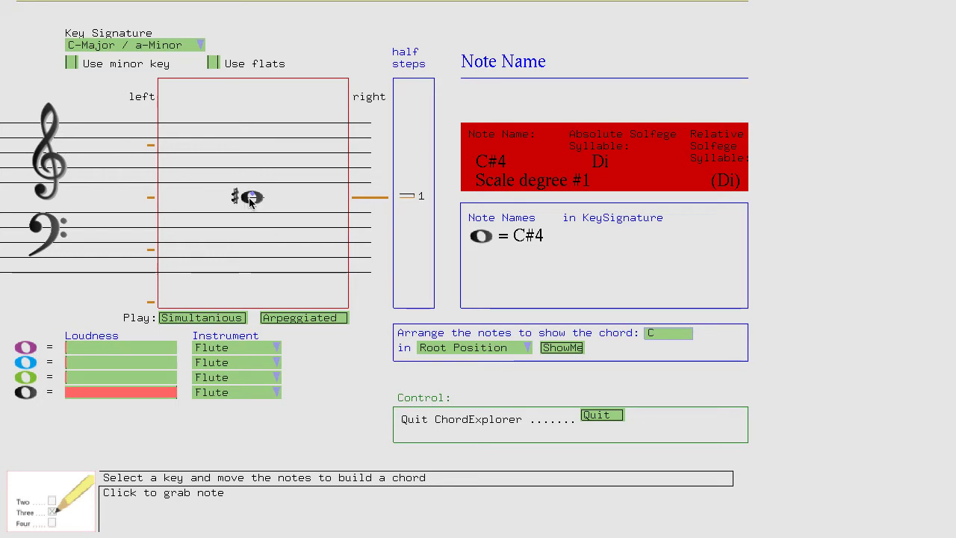
drag(252, 198, 251, 192)
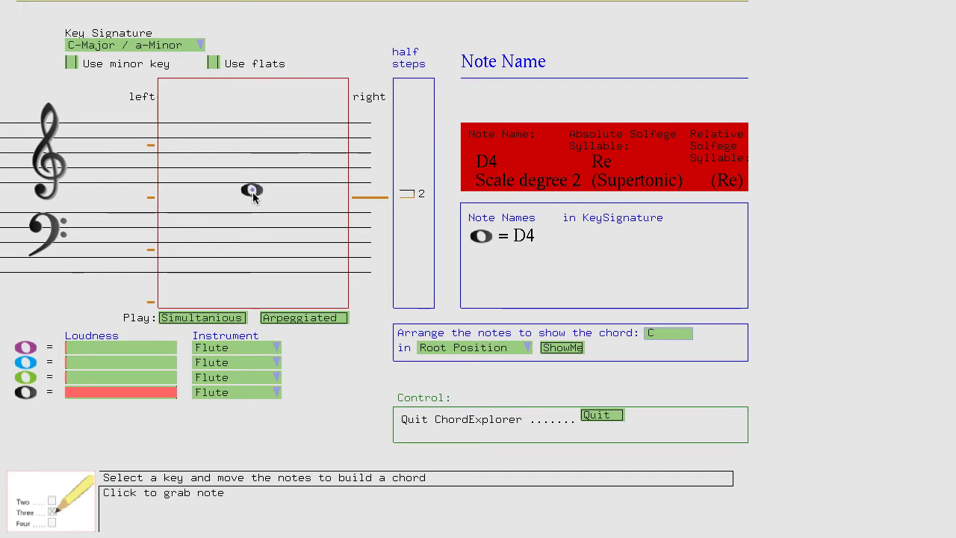
drag(253, 192, 255, 197)
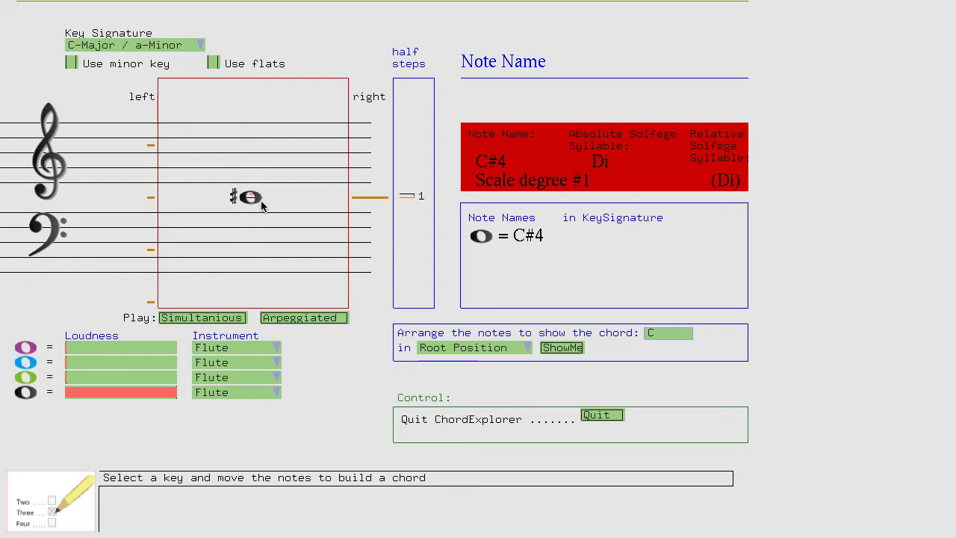
Step: Toggle the use of flats to respell the C#4 note as Db4, play it simultaneously, and turn flats off again
click(214, 63)
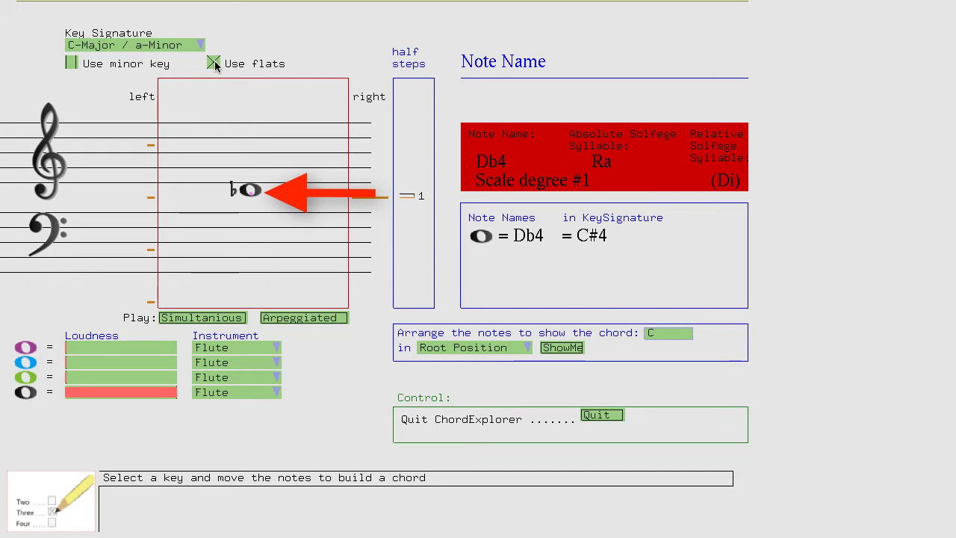
click(214, 64)
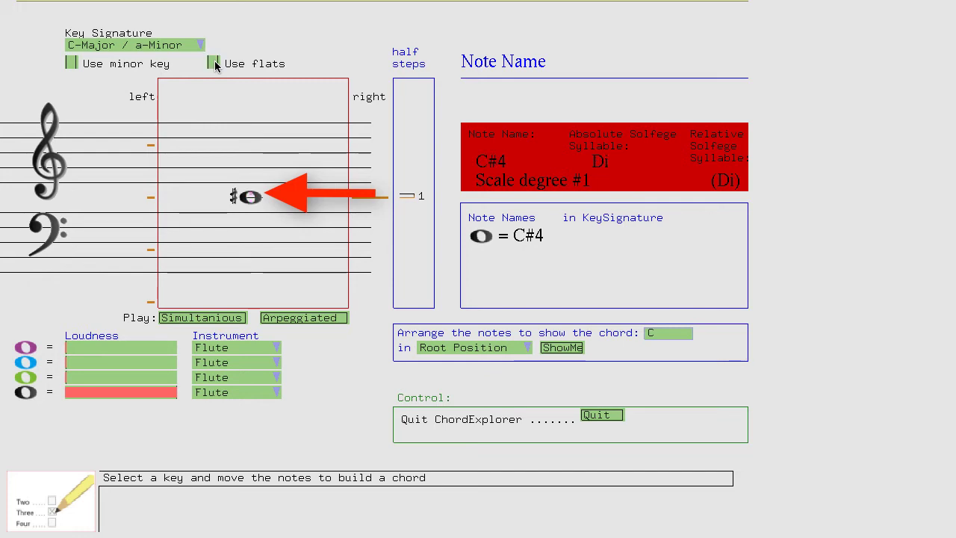
click(214, 64)
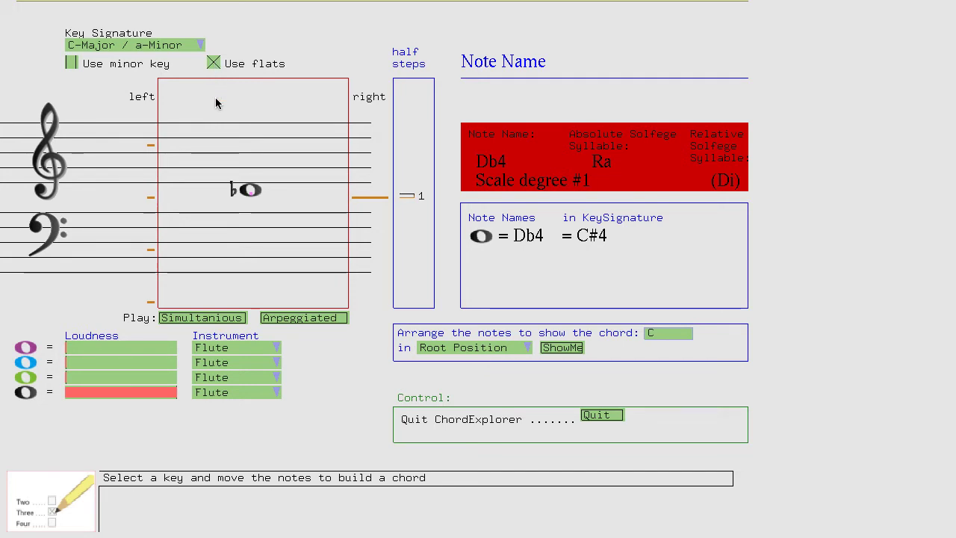
click(212, 321)
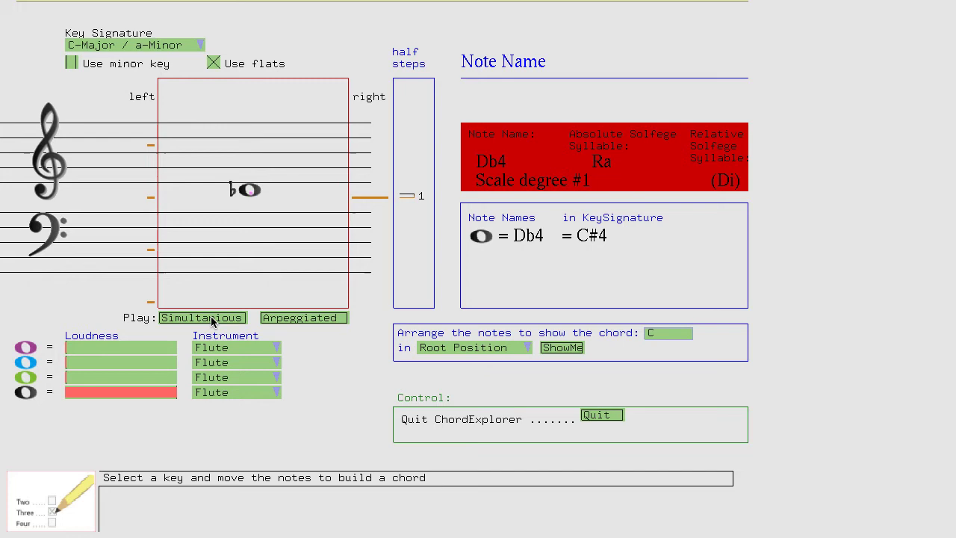
click(214, 63)
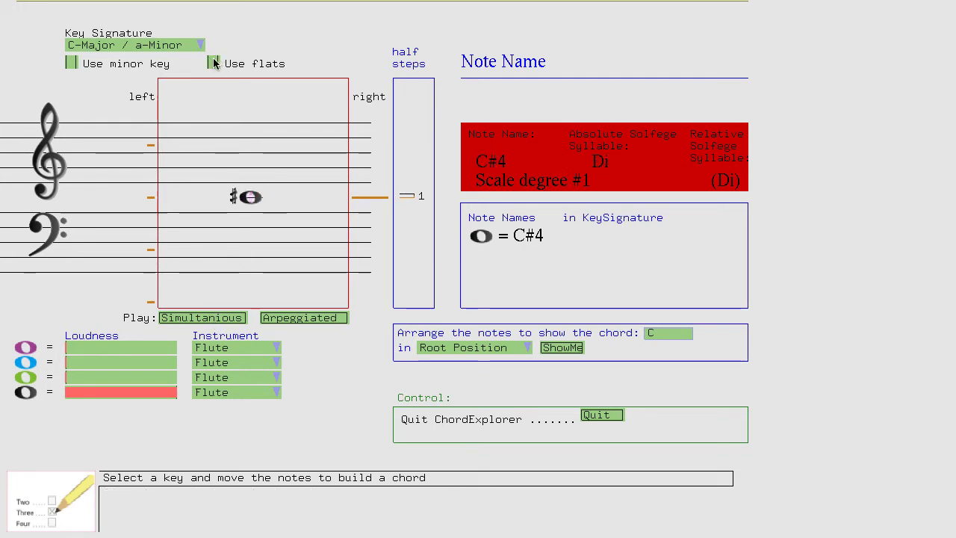
Step: Play the C#4 note simultaneously, raise the black note to C#5 and D5, and lower it to C5
click(206, 319)
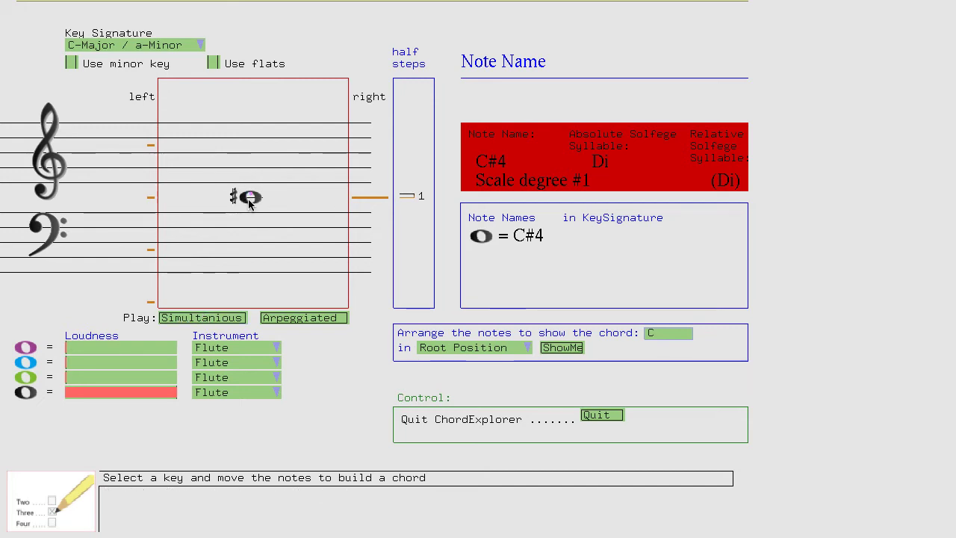
drag(249, 202, 250, 150)
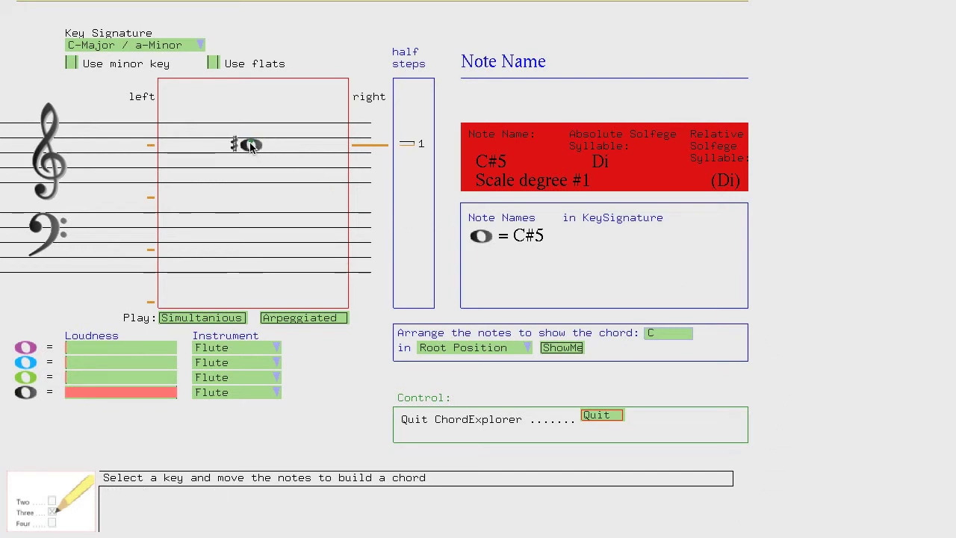
drag(252, 147, 251, 143)
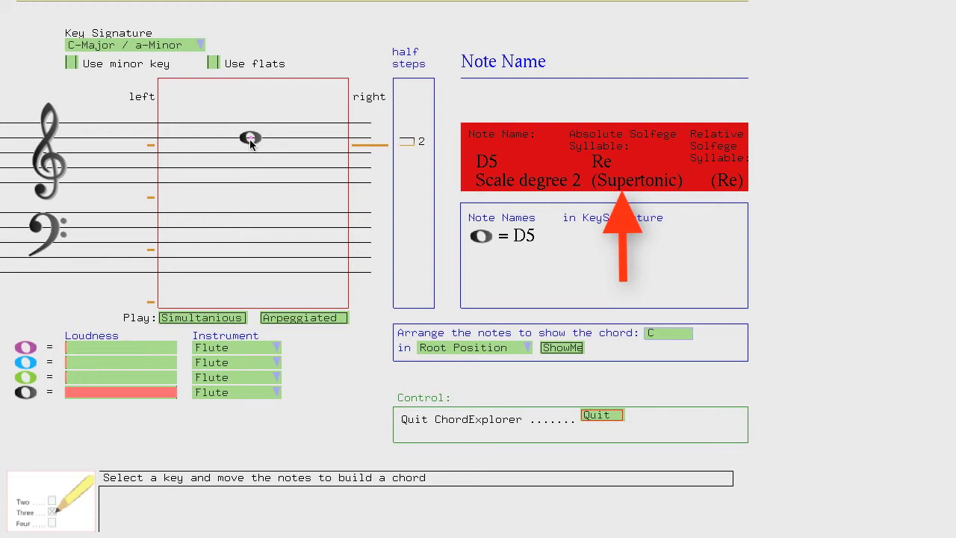
drag(250, 143, 248, 148)
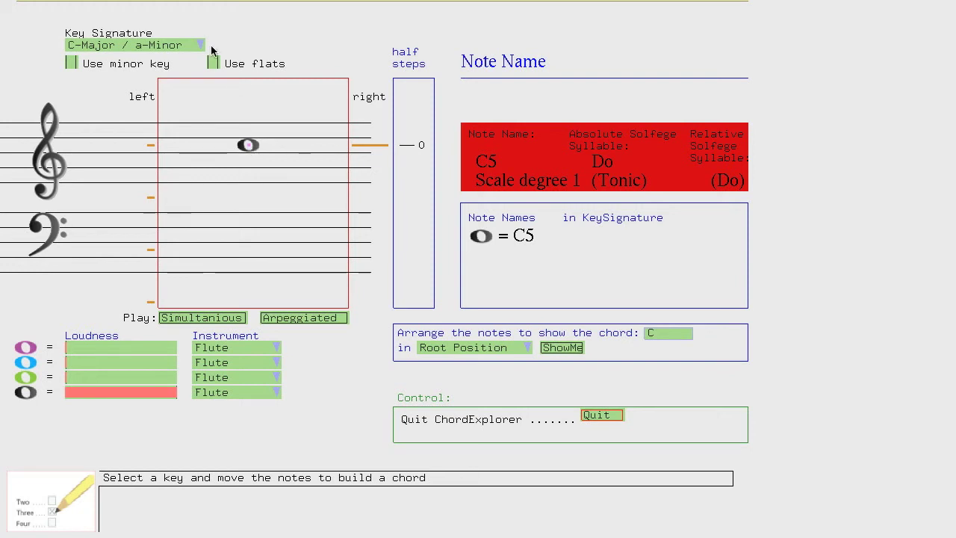
Step: Set the key signature to F-Major / d-Minor and raise the black note to Db5
click(200, 46)
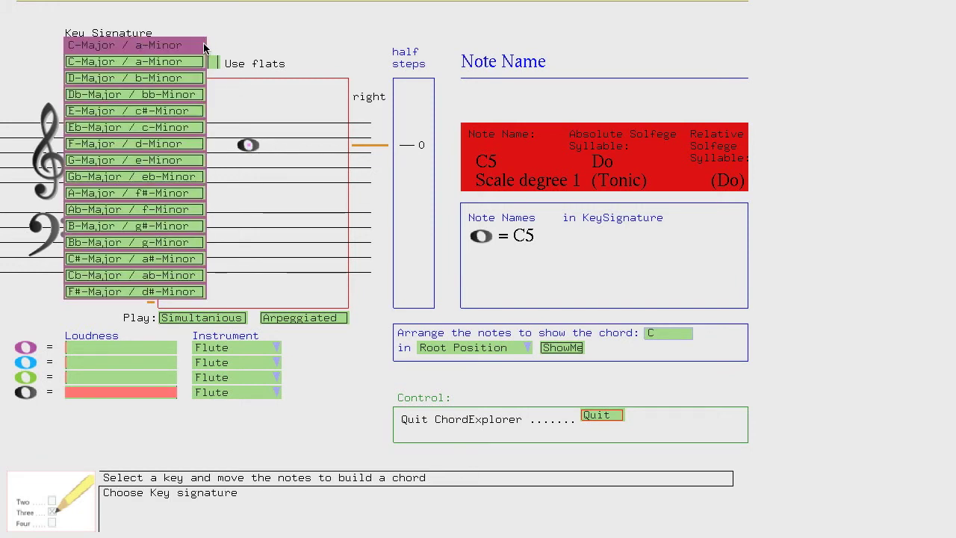
click(152, 146)
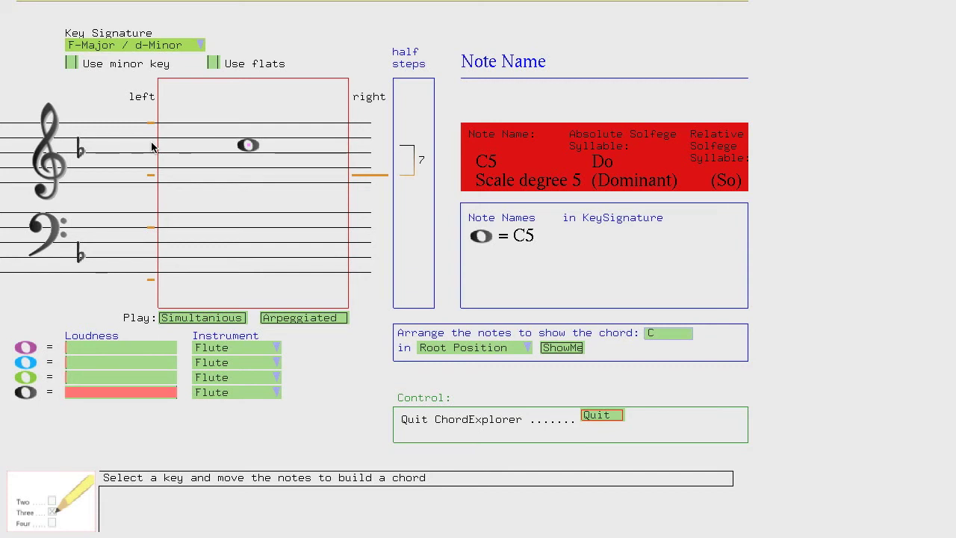
drag(249, 147, 251, 148)
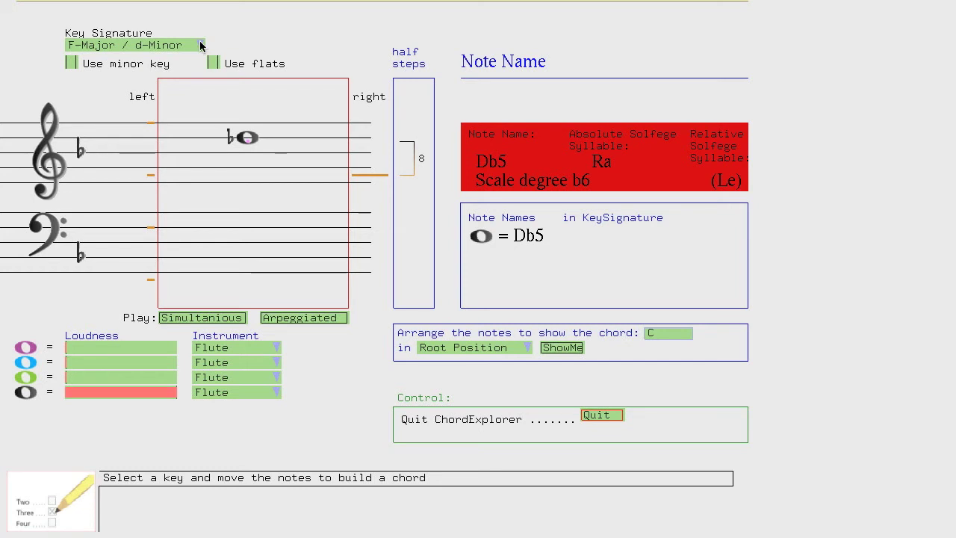
Step: Switch the key signature to C-Major / a-Minor and on to C#-Major / a#-Minor to compare the black note's spelling
click(201, 46)
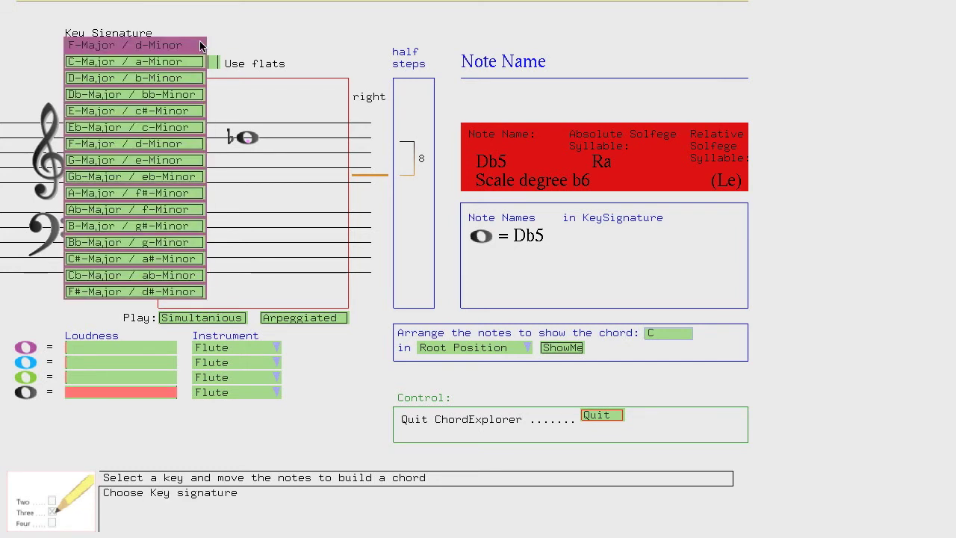
click(185, 62)
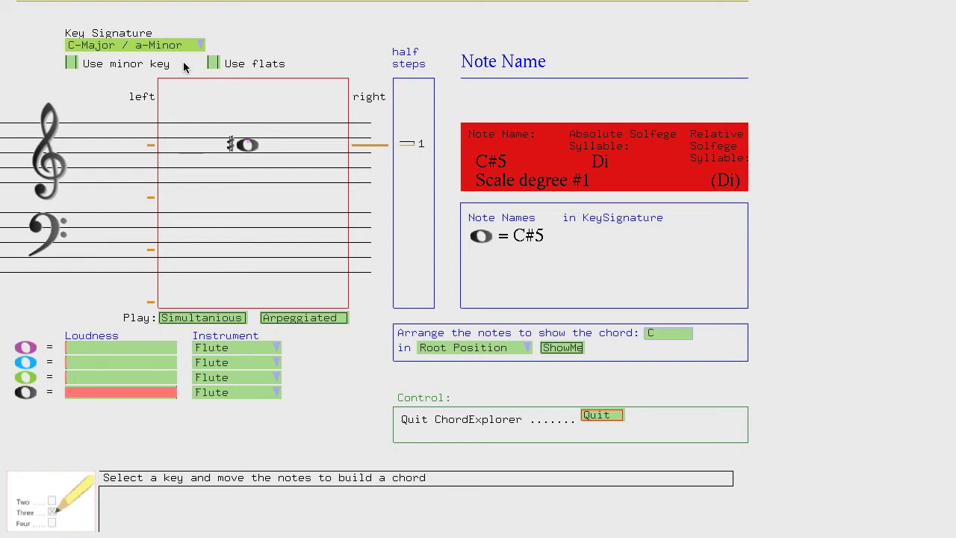
click(204, 47)
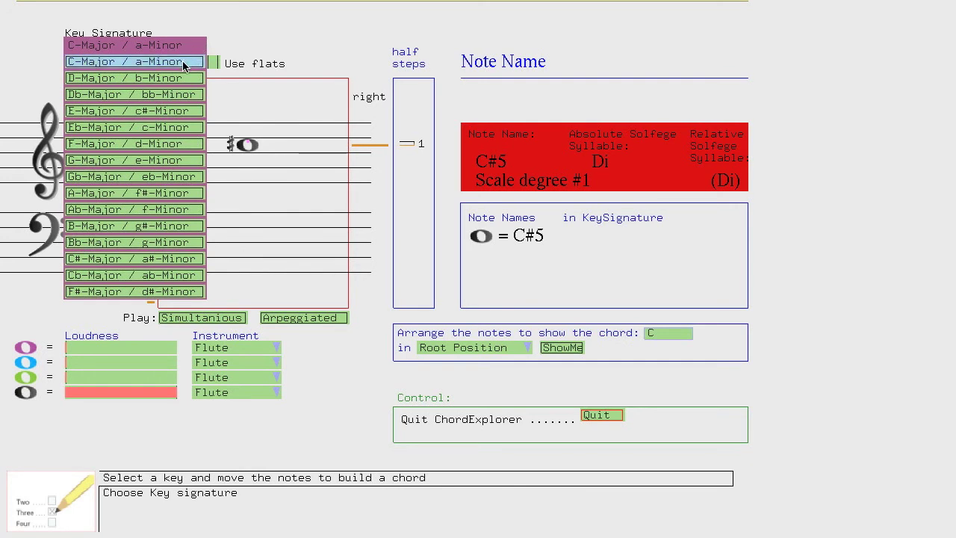
click(139, 259)
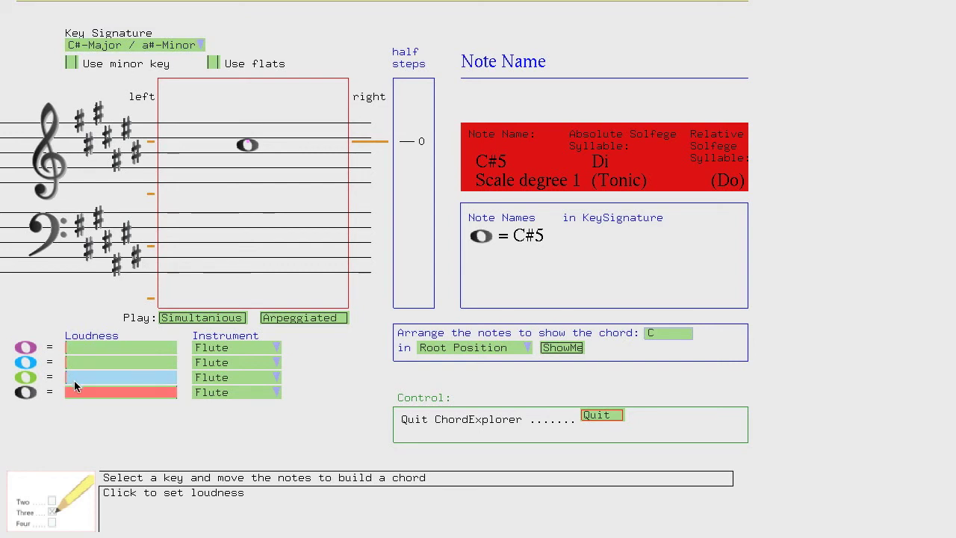
Step: Add the green note by raising its loudness to nearly full, and set the key signature back to C-Major / a-Minor
drag(74, 381, 178, 375)
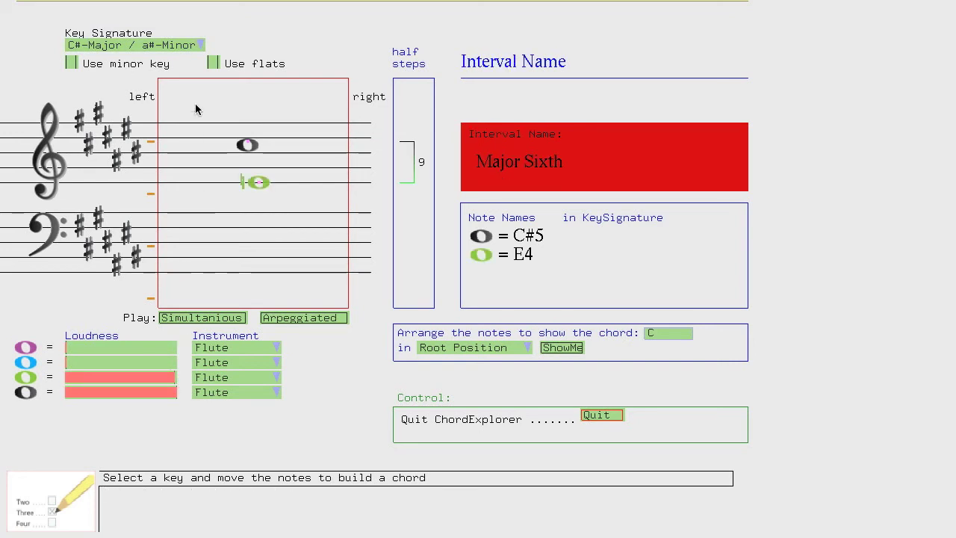
click(198, 49)
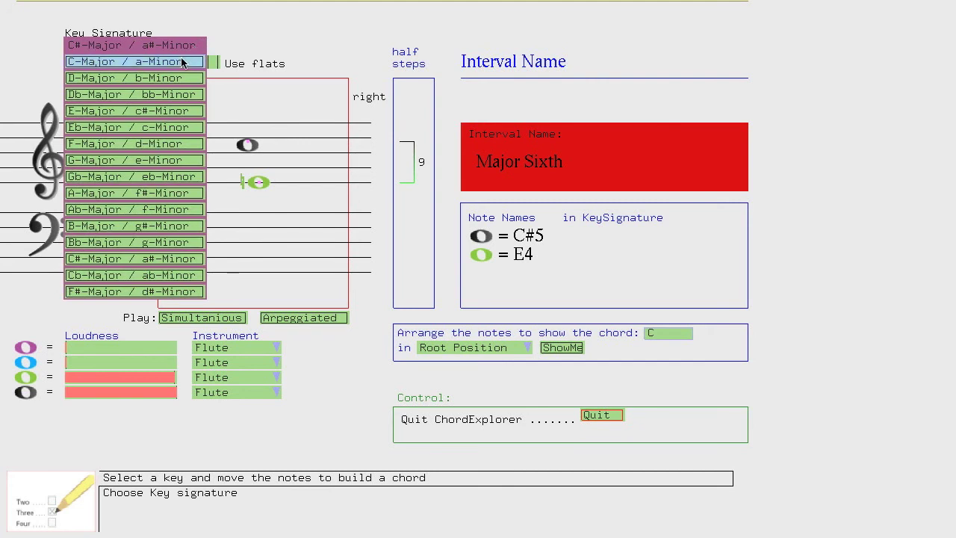
click(180, 62)
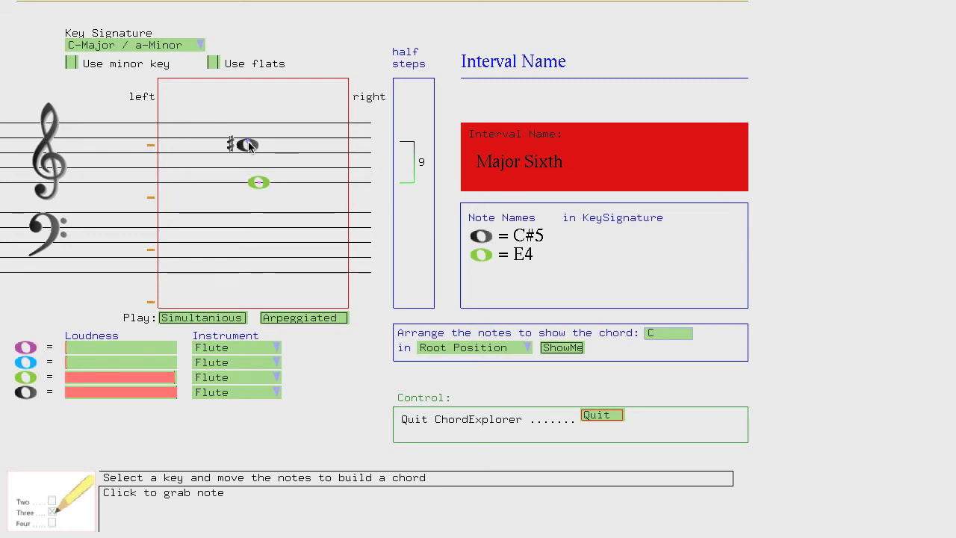
Step: Lower the black note to C4, and move the green note to its right, down to C4 and up to C#4
drag(250, 146, 247, 198)
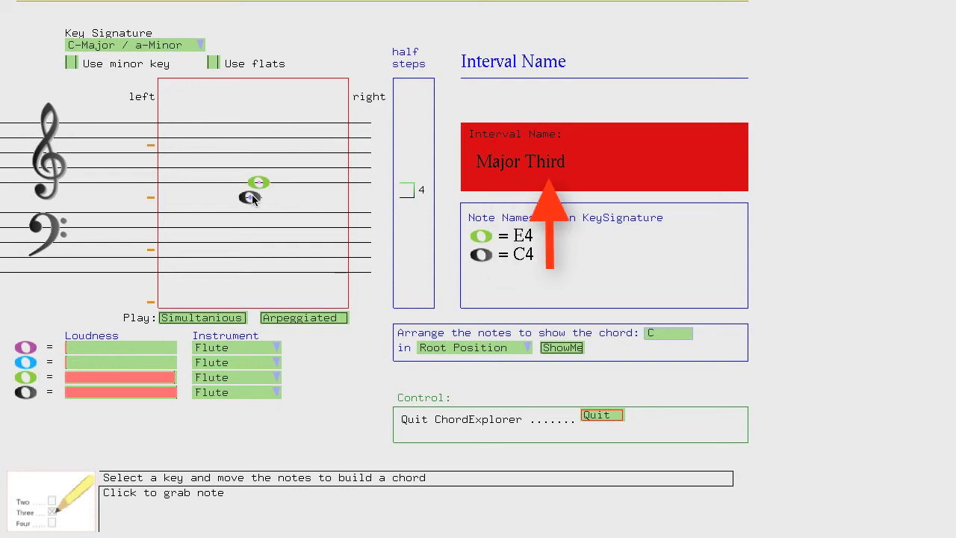
drag(260, 183, 274, 186)
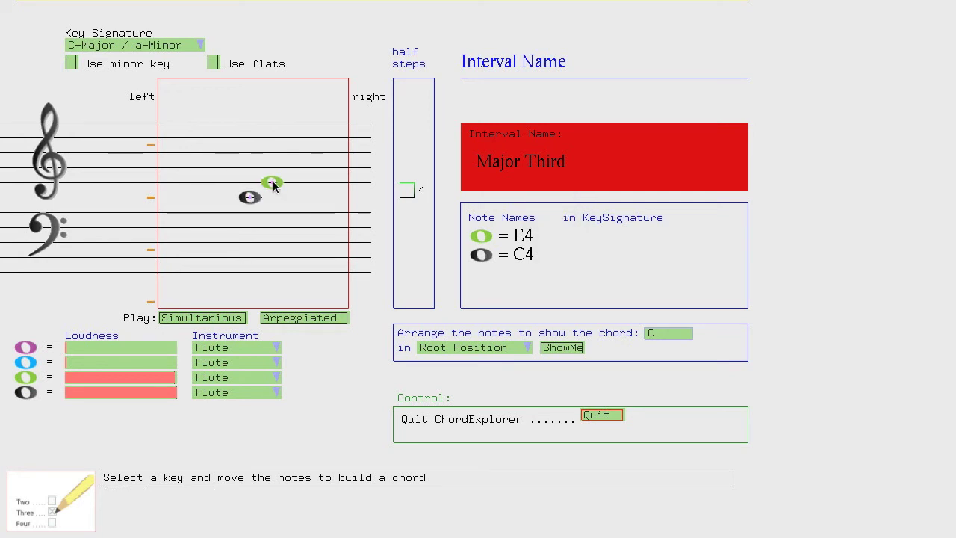
drag(274, 186, 286, 199)
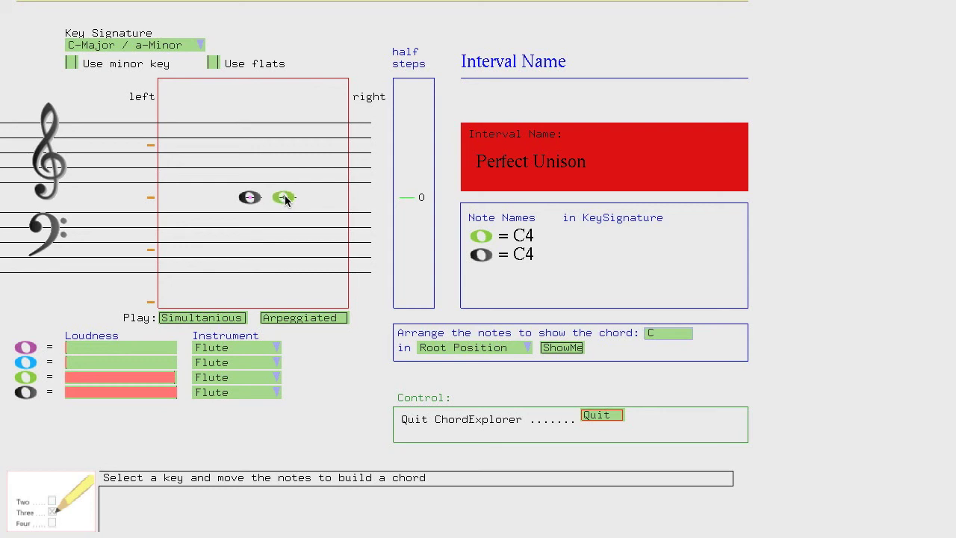
drag(286, 199, 286, 198)
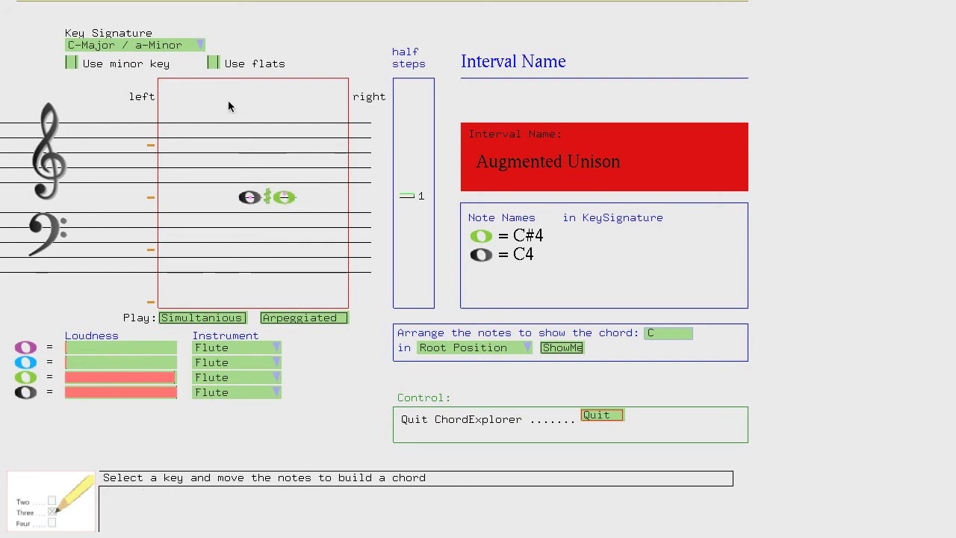
Step: Turn on flats, raise the green note to F4 and Gb4, and turn flats off to respell it as F#4
click(216, 63)
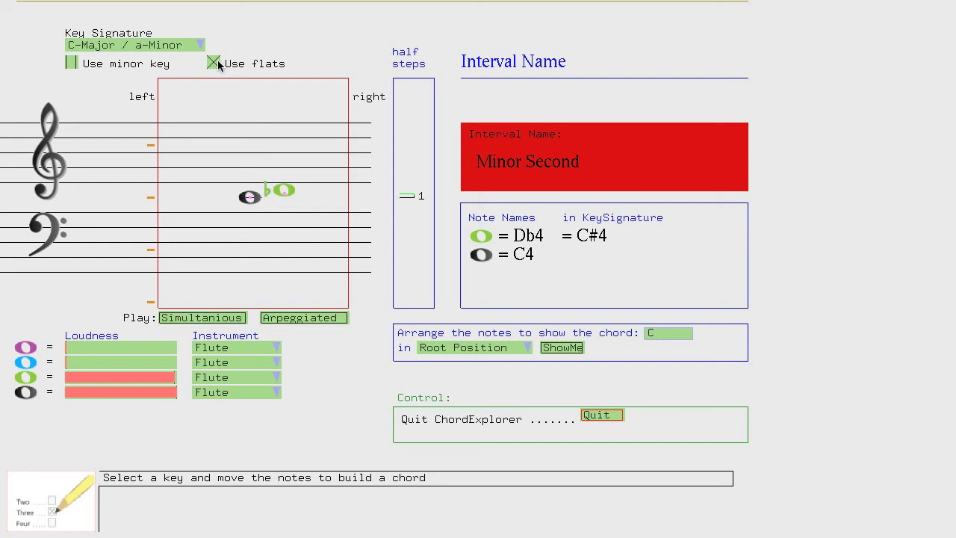
drag(284, 188, 284, 180)
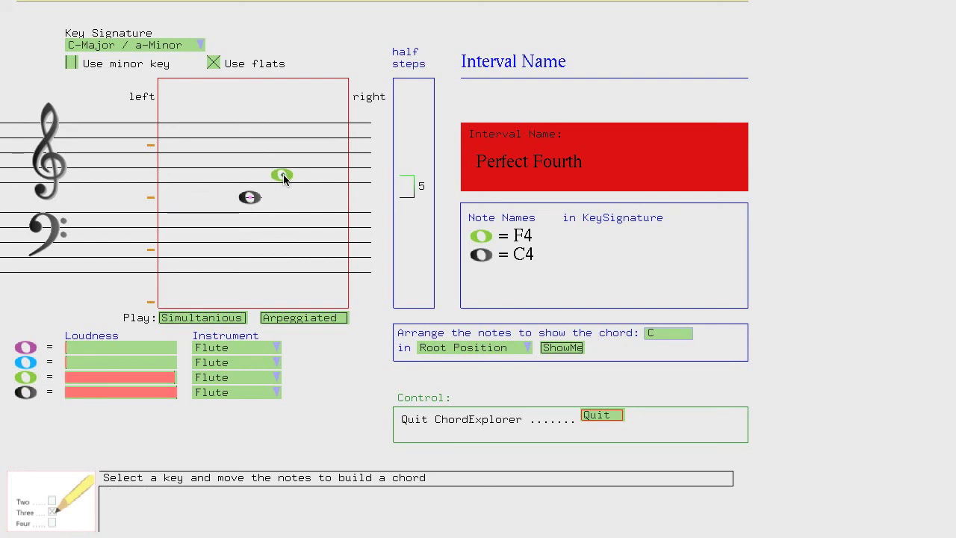
drag(283, 175, 284, 173)
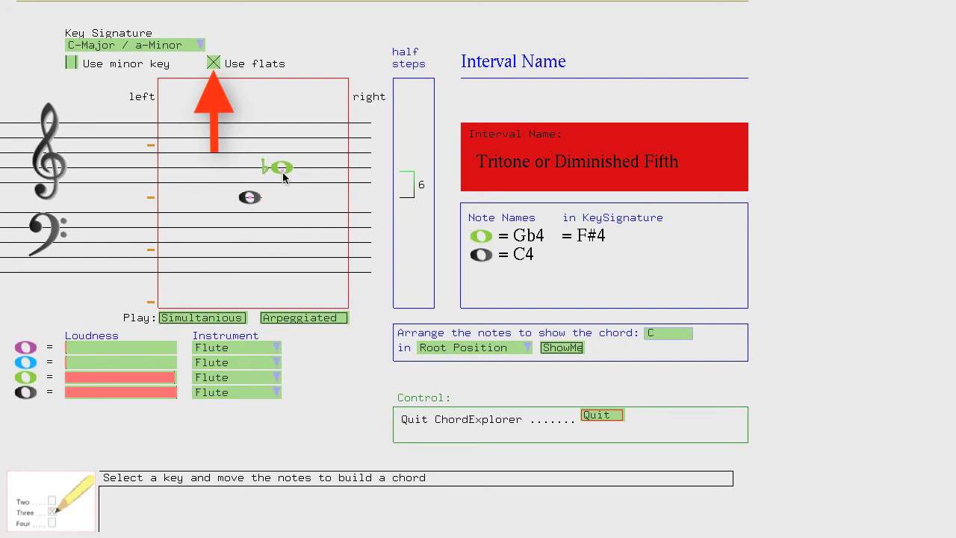
click(214, 65)
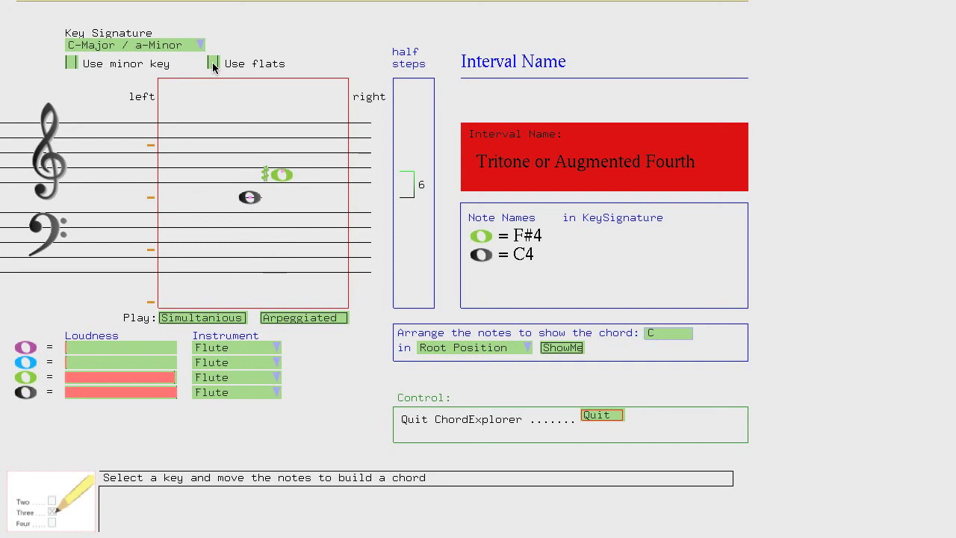
Step: Switch to the IntervalsWikipedia.psd image and move its window fully into view to examine the interval table
key(super+Tab)
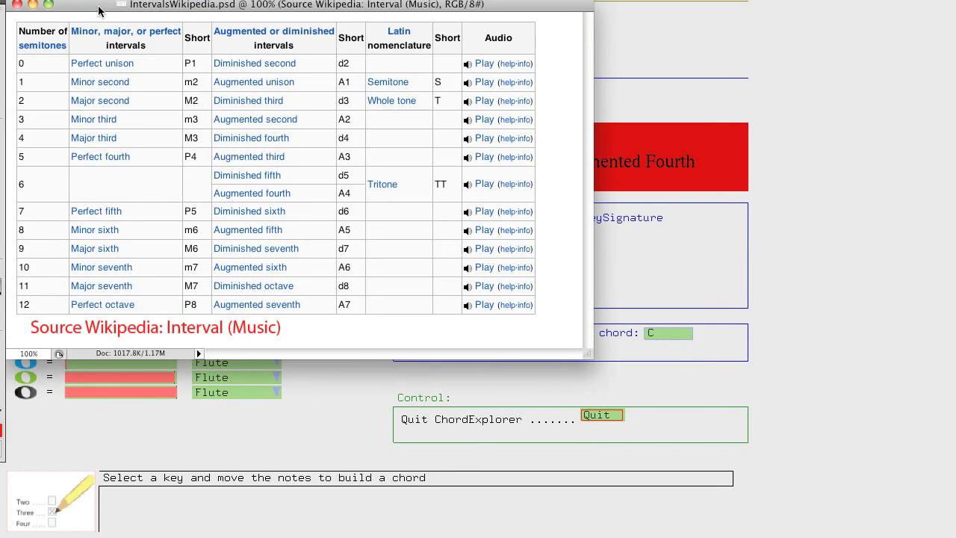
mouse_move(103, 11)
mouse_down()
mouse_move(179, 81)
mouse_move(264, 99)
mouse_up()
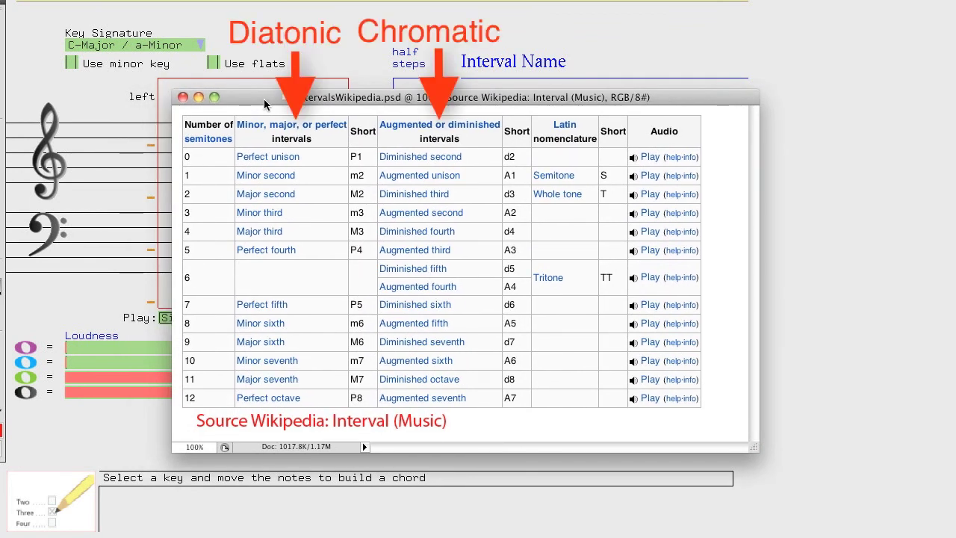